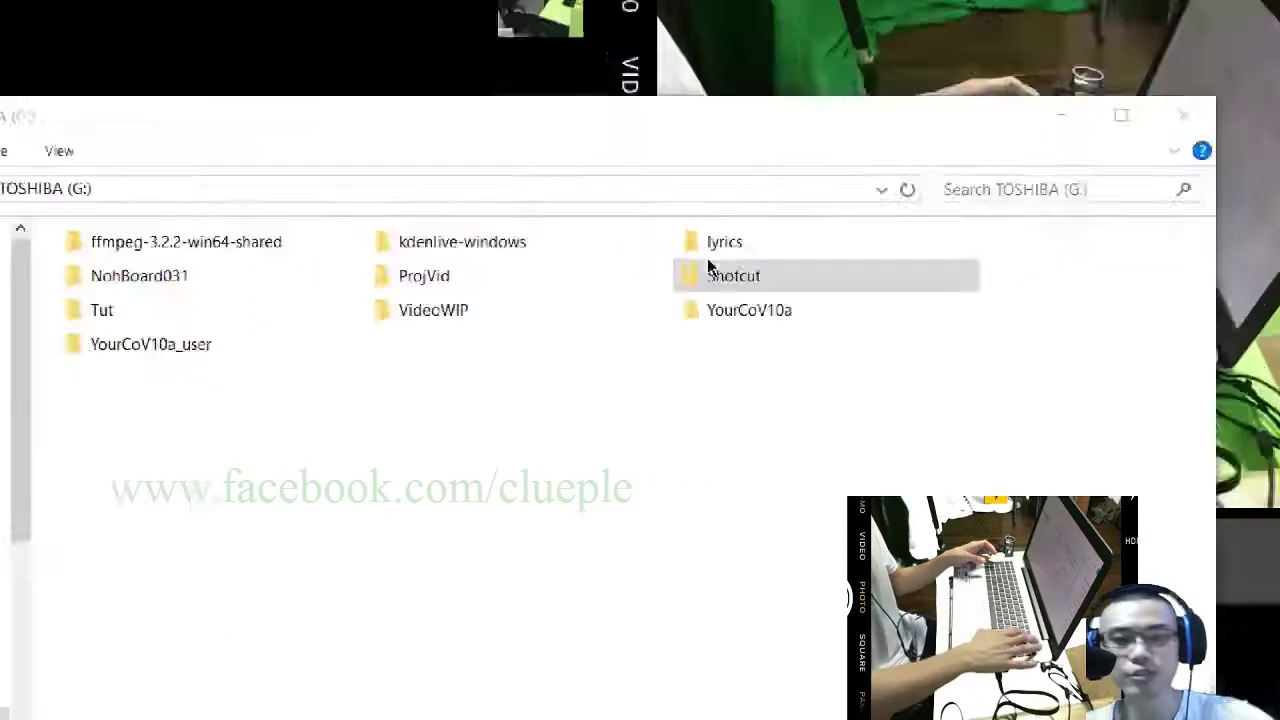
# Step: Launch shotcut.exe from the Shotcut folder on the TOSHIBA drive
pyautogui.click(1065, 220)
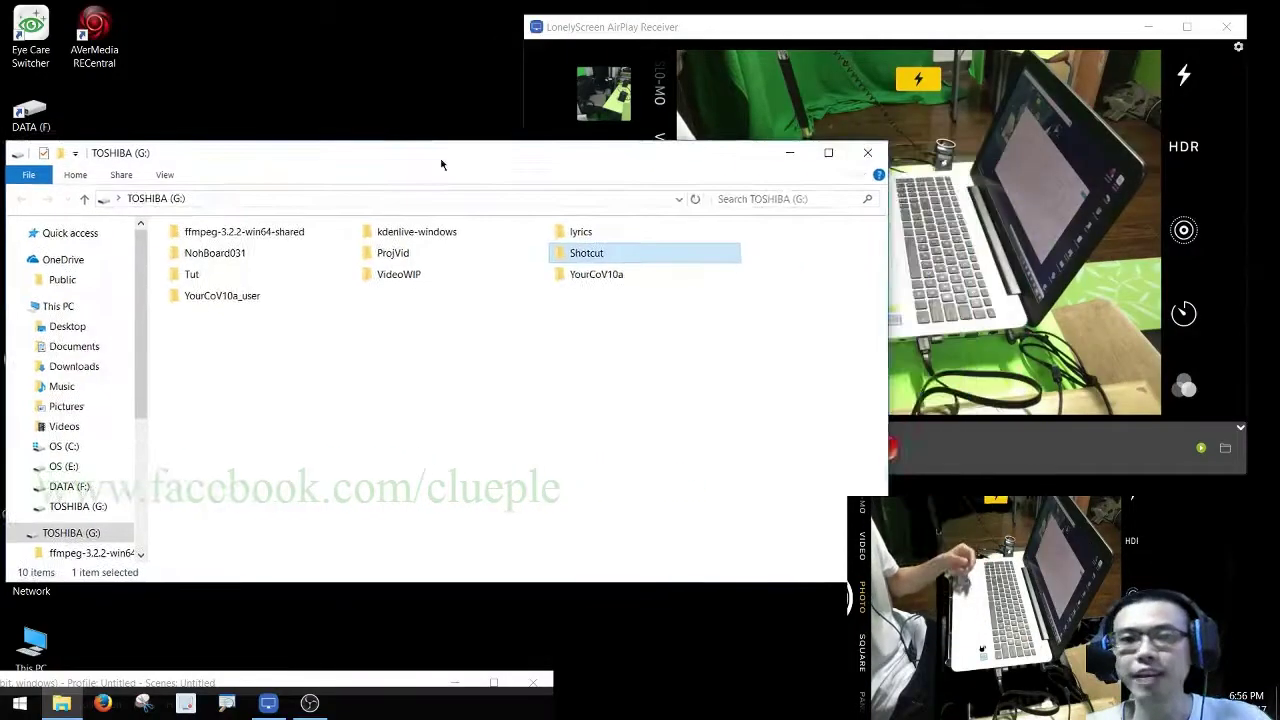
pyautogui.doubleClick(590, 253)
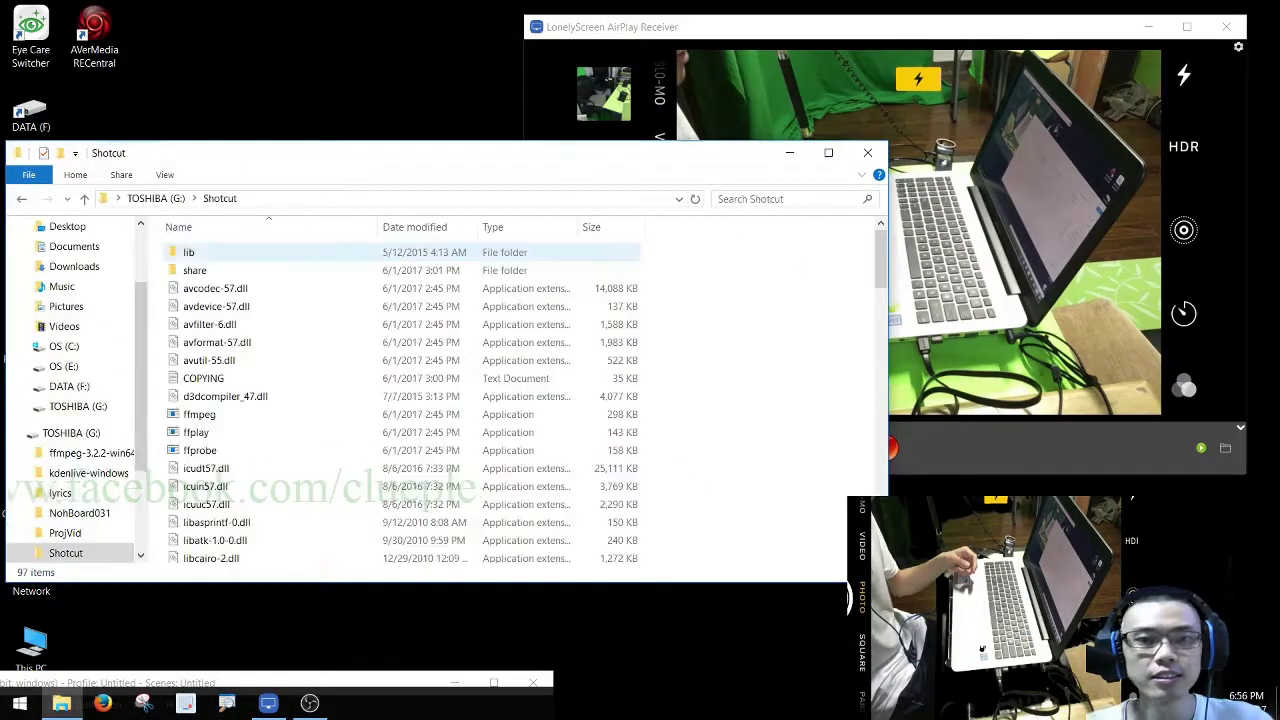
pyautogui.press('End')
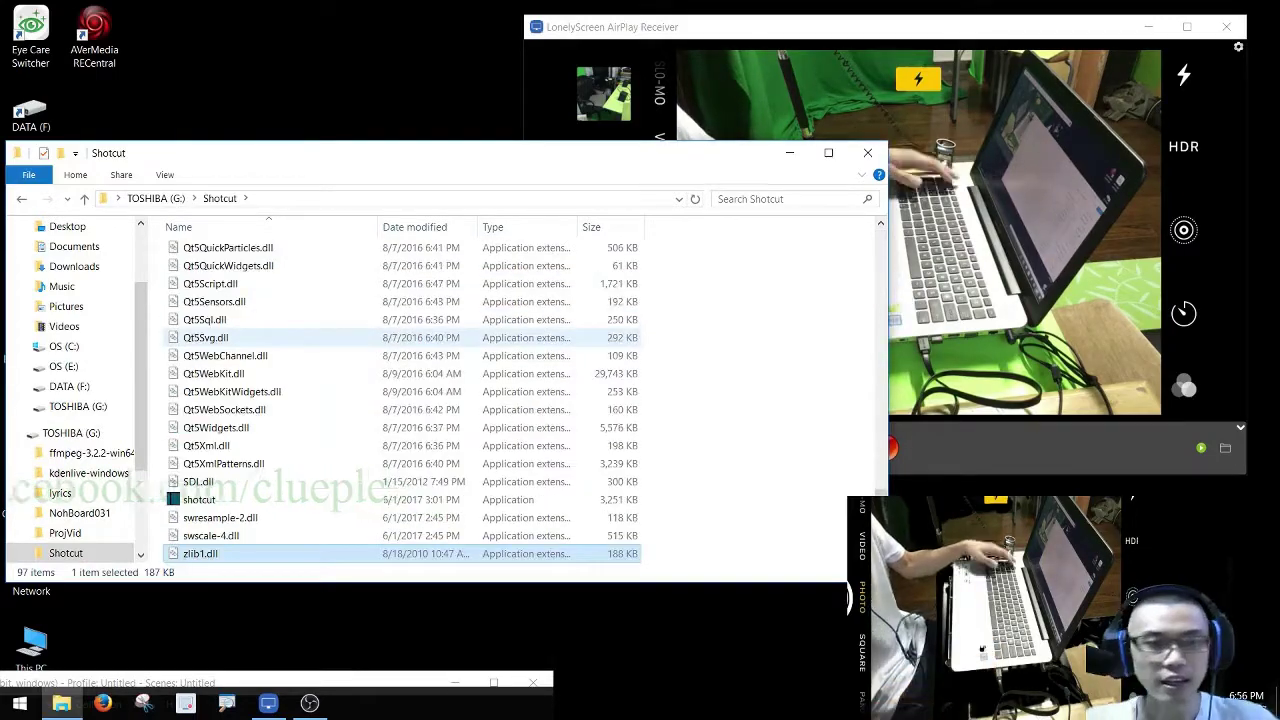
pyautogui.click(243, 500)
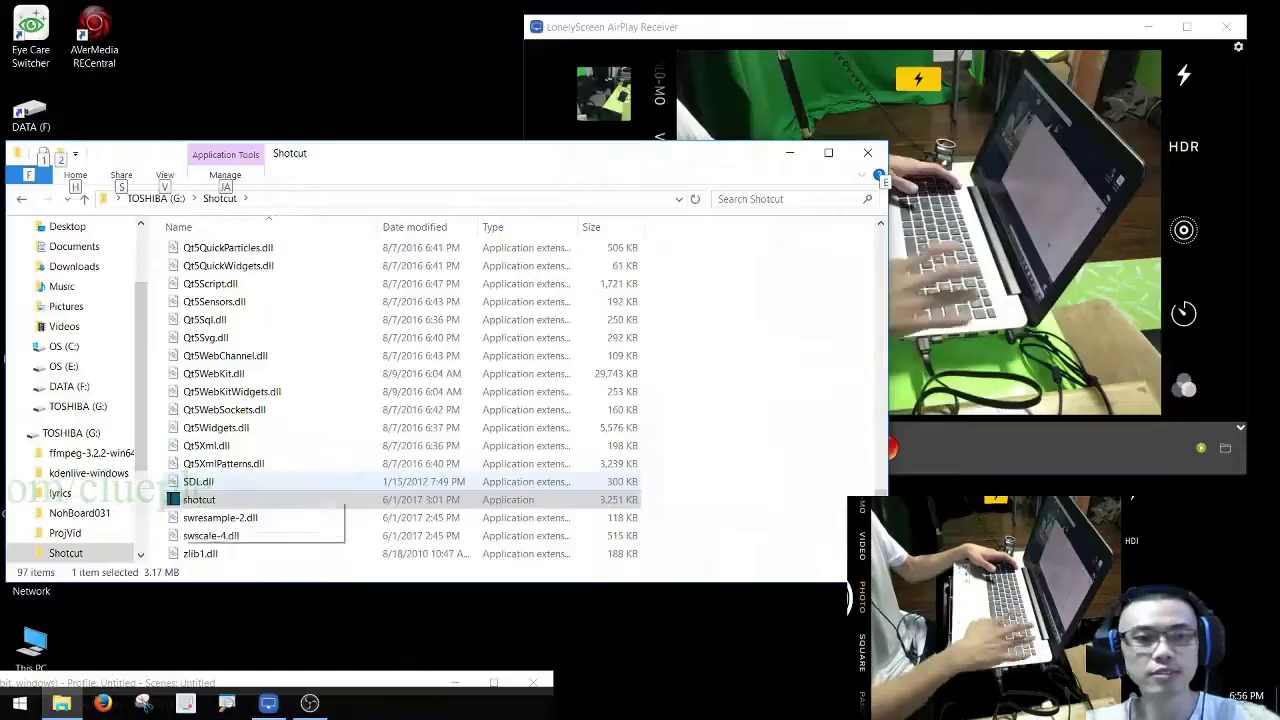
pyautogui.press('alt')
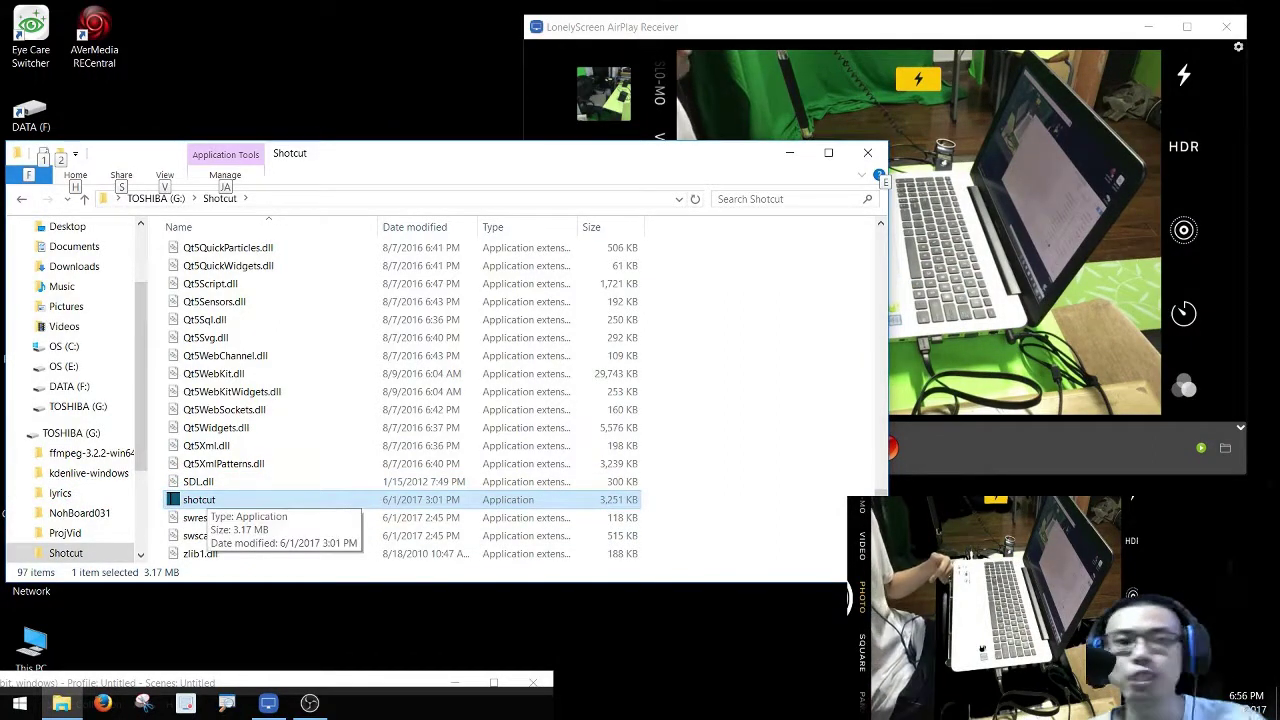
pyautogui.press('Escape')
pyautogui.press('Return')
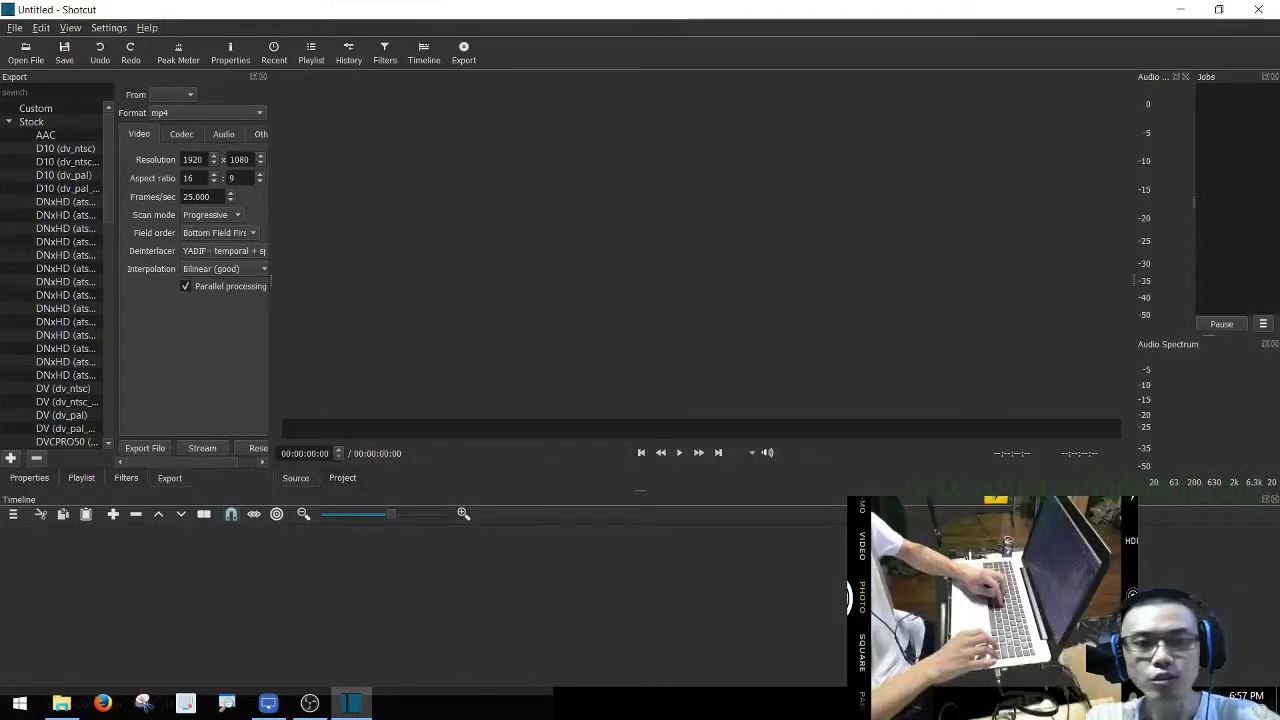
# Step: Open Step1_InstallPy36.mp4 from TOSHIBA (G:) and append it to the timeline
pyautogui.hotkey('ctrl', 'o')
pyautogui.scroll(-1, 400, 220)
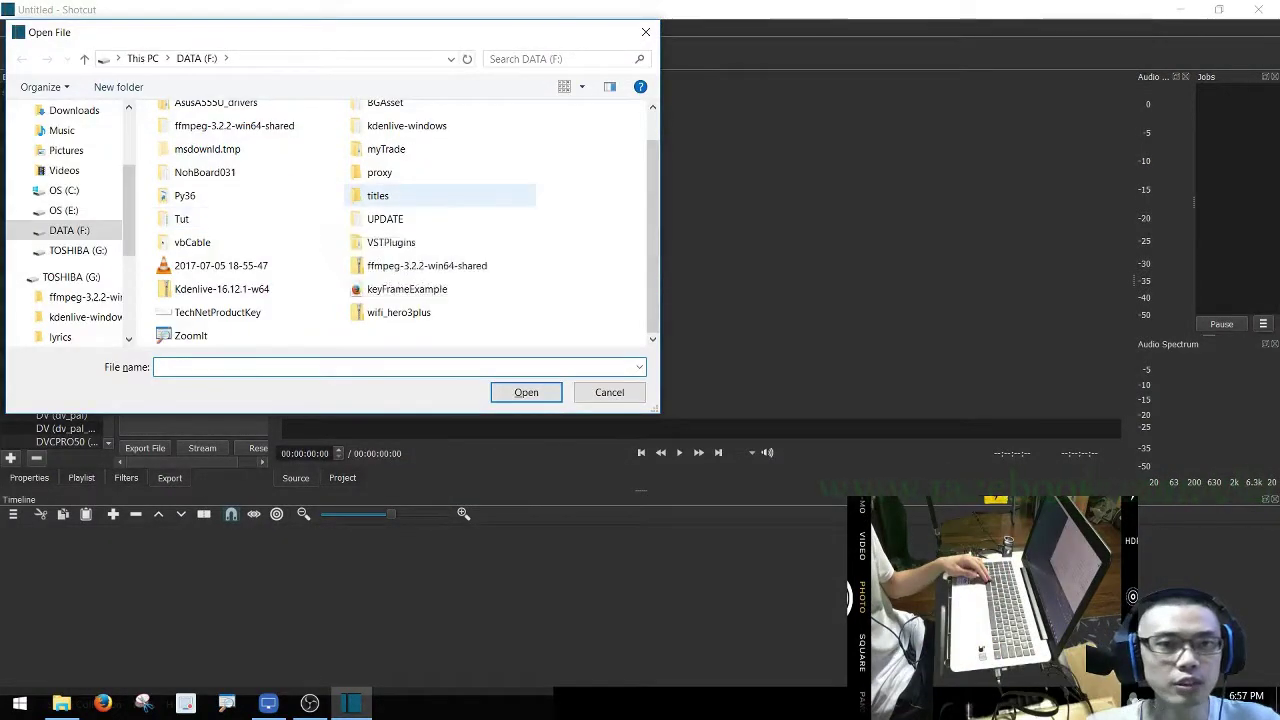
pyautogui.click(78, 250)
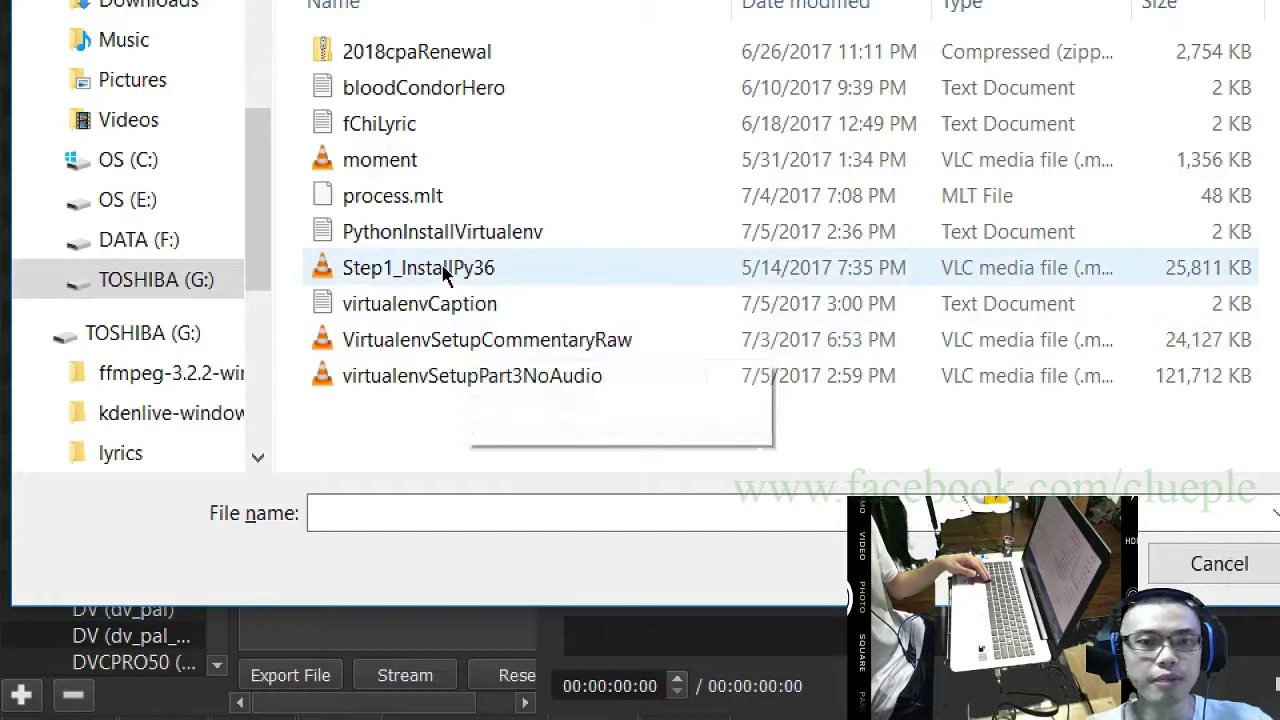
pyautogui.doubleClick(443, 268)
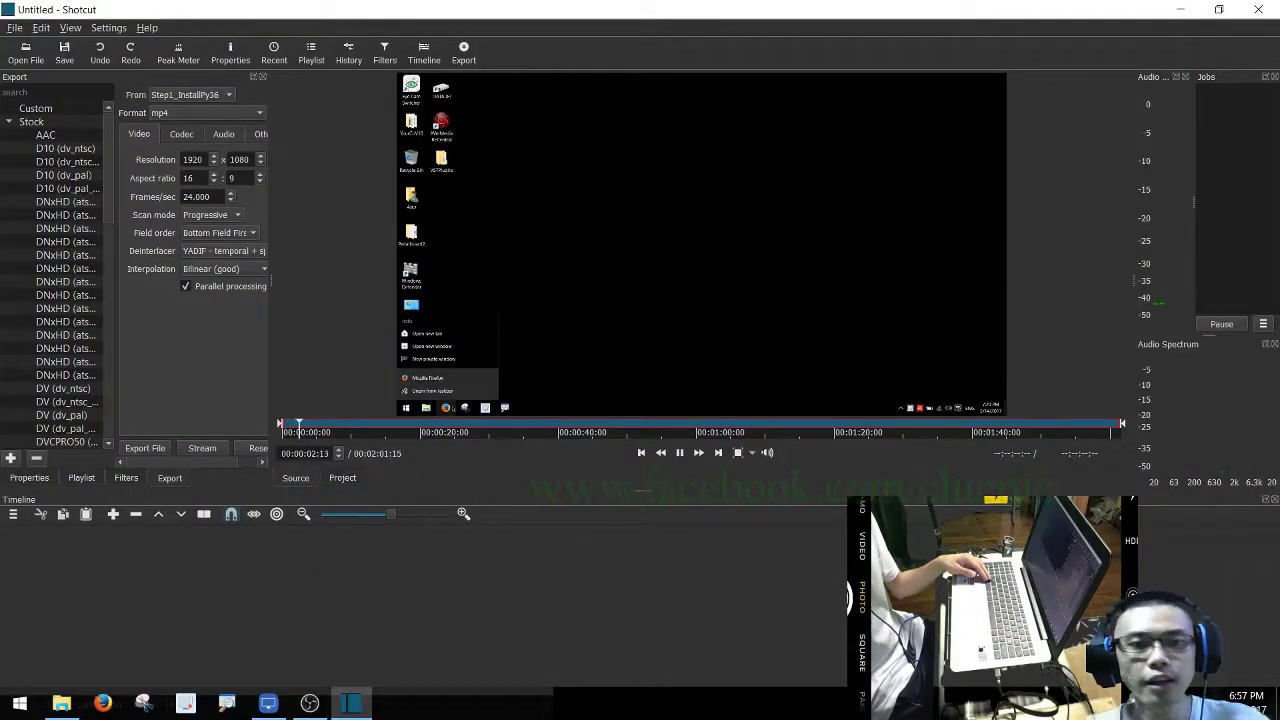
pyautogui.press('a')
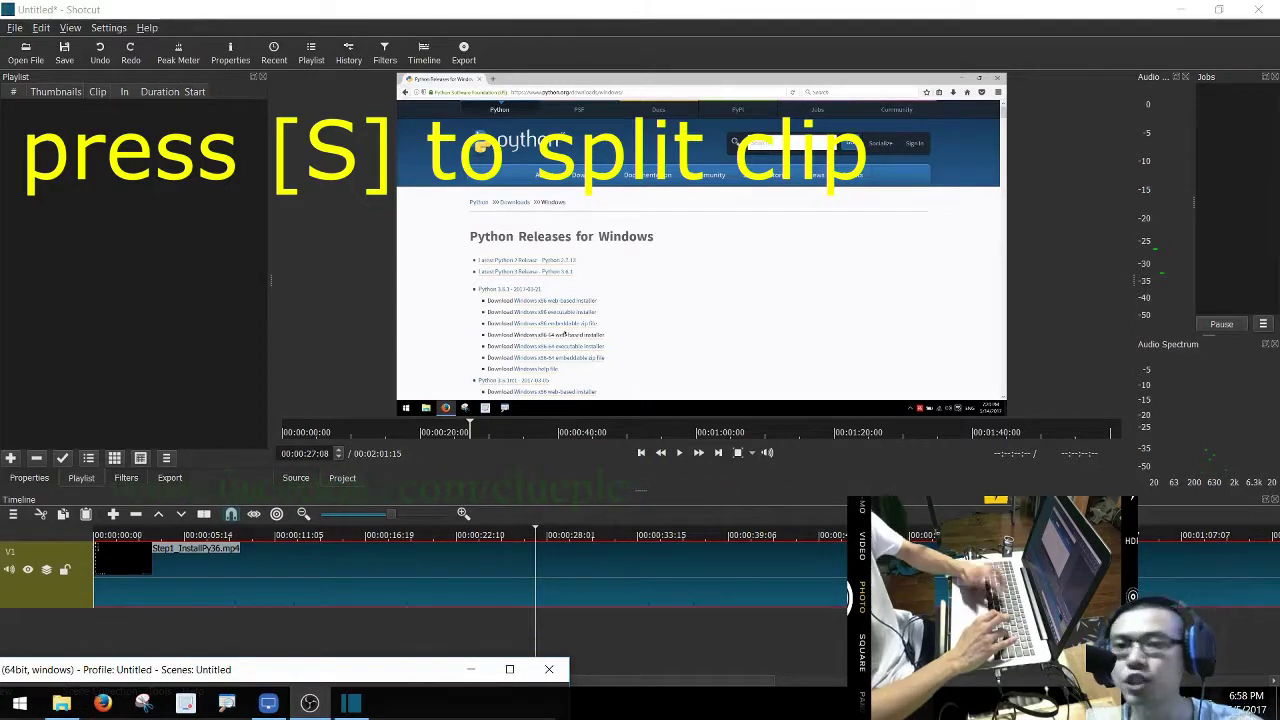
# Step: Split the recording at 27:04 and at 16:14
pyautogui.press('s')
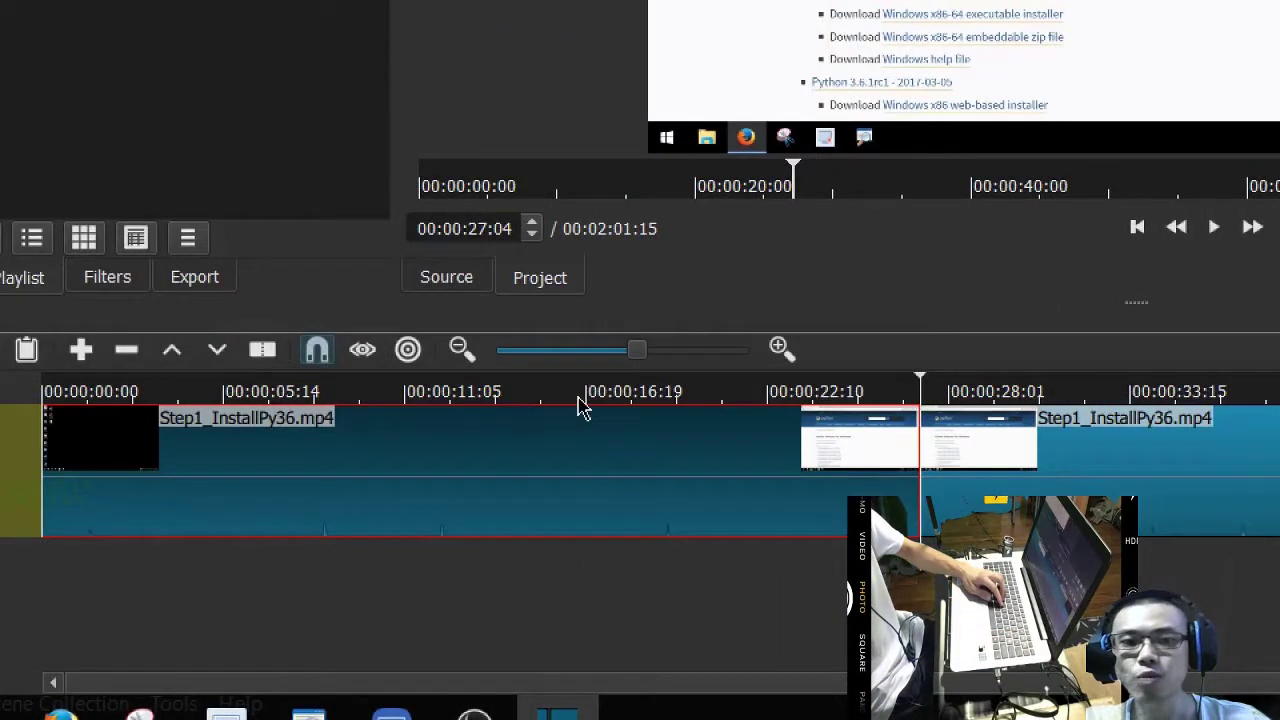
pyautogui.click(579, 398)
pyautogui.press('s')
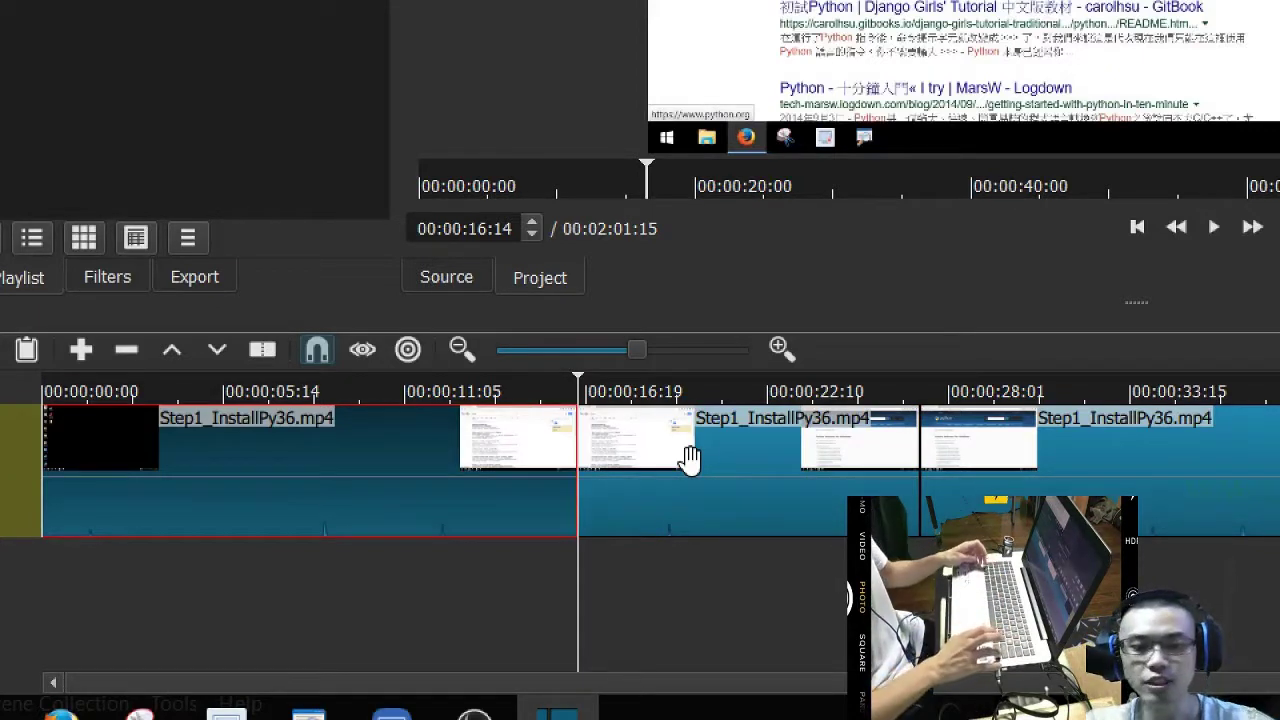
# Step: Delete the middle piece and snap the later clip back against the first
pyautogui.click(694, 466)
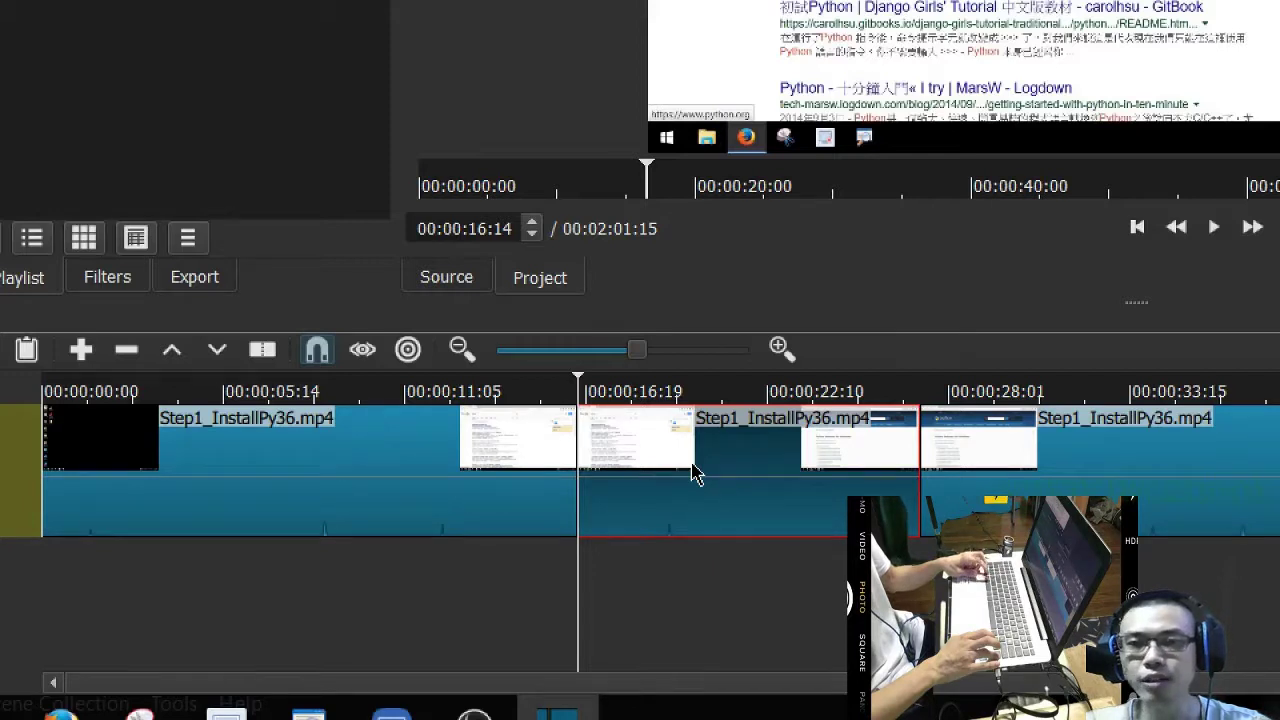
pyautogui.click(704, 426)
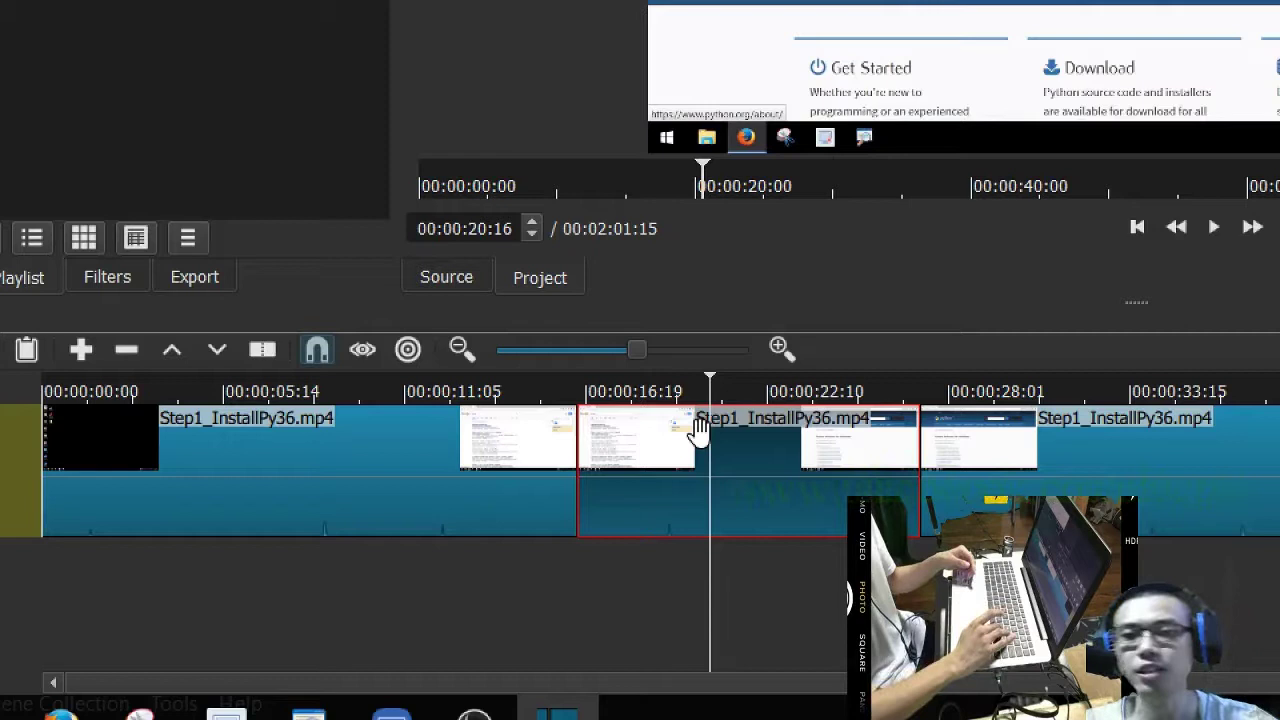
pyautogui.press('Delete')
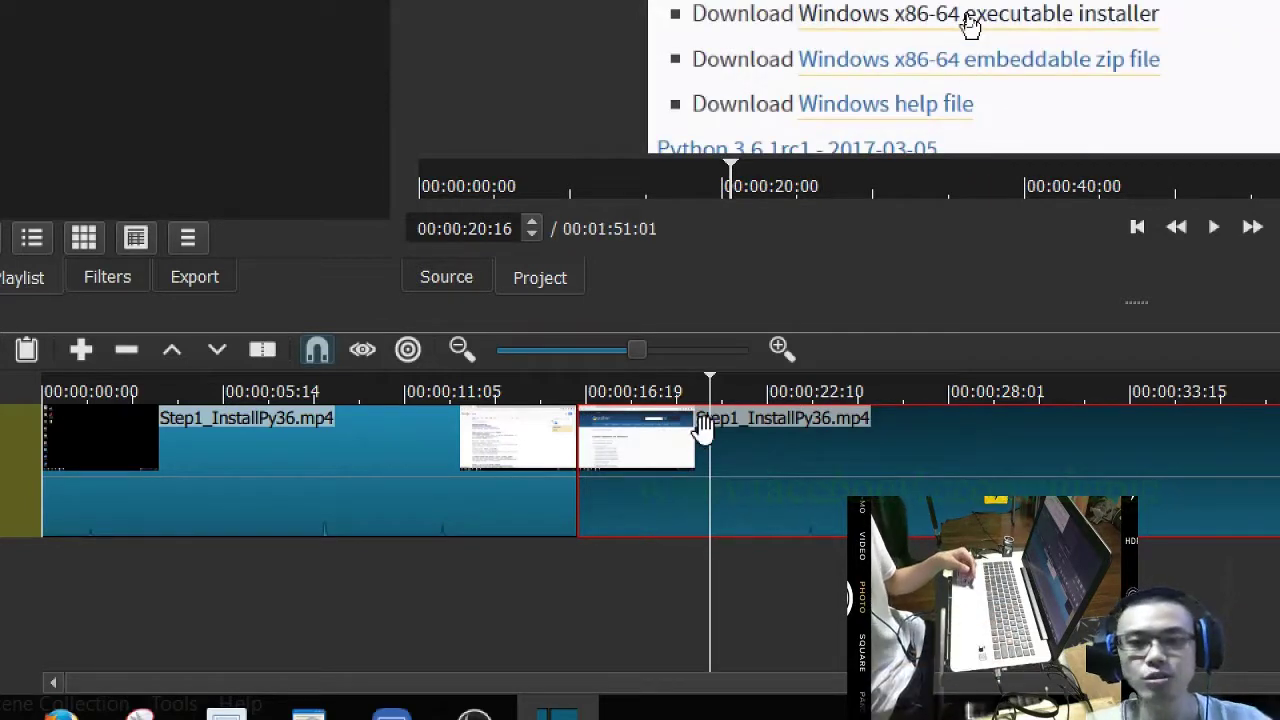
pyautogui.moveTo(665, 418); pyautogui.dragTo(708, 484)
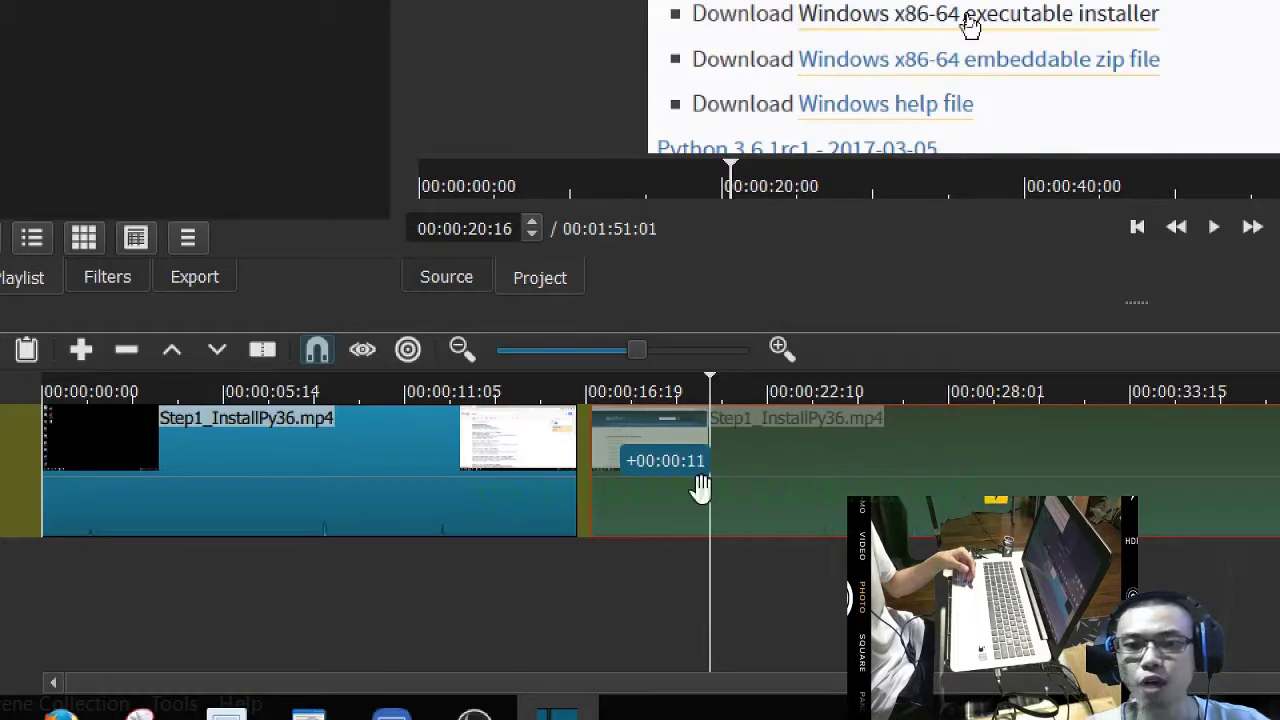
pyautogui.moveTo(702, 487); pyautogui.dragTo(885, 489)
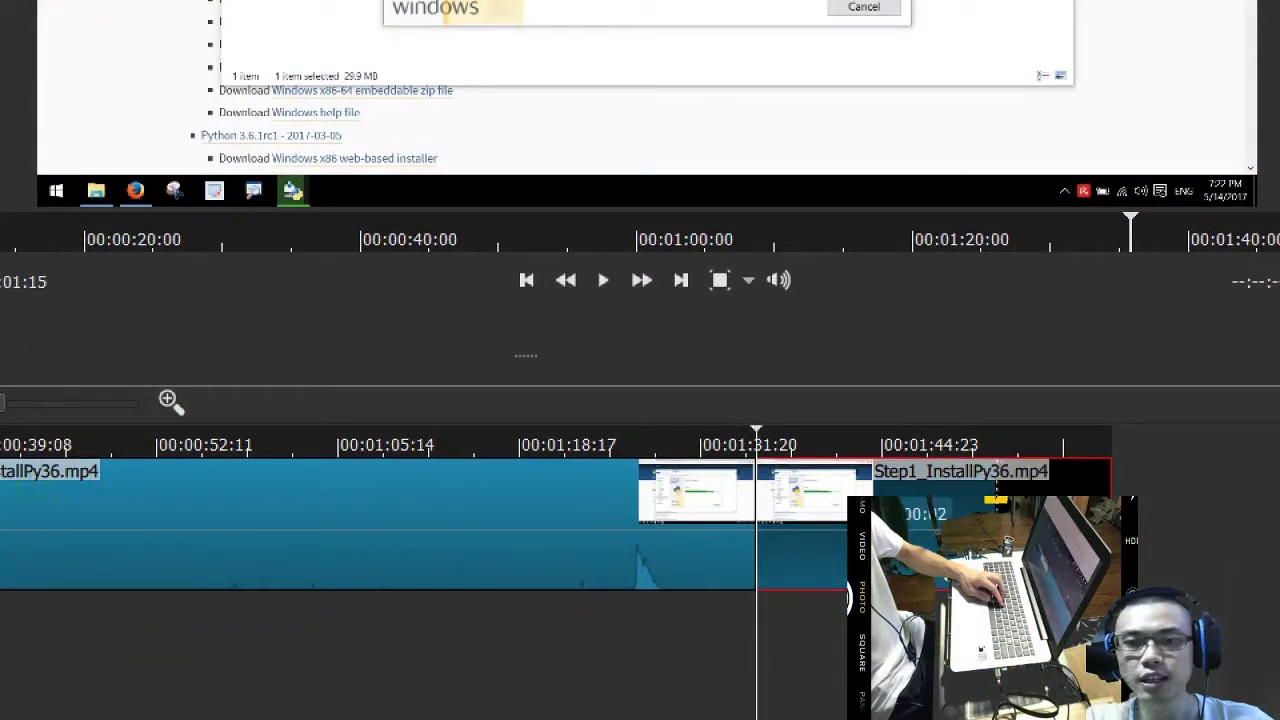
# Step: Overlap the two later clips into a cross-fade, then trim the edge to set its length
pyautogui.moveTo(937, 530); pyautogui.dragTo(850, 522)
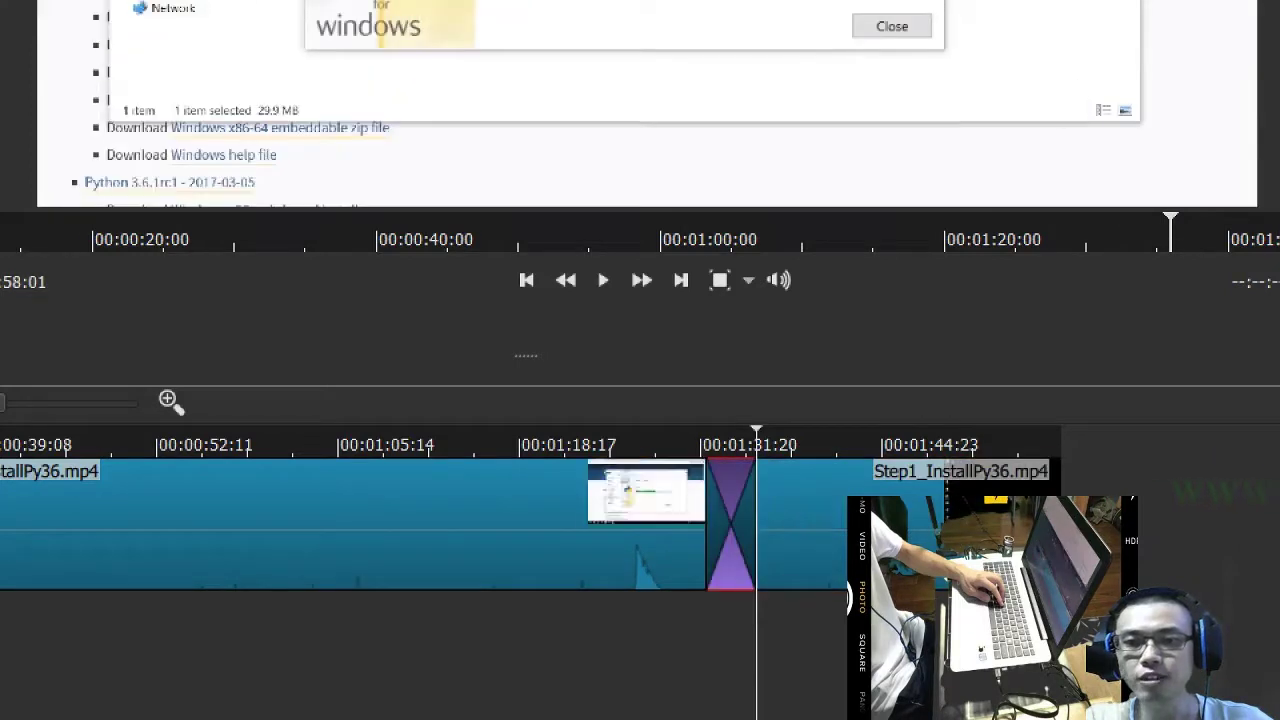
pyautogui.hotkey('ctrl', 'z')
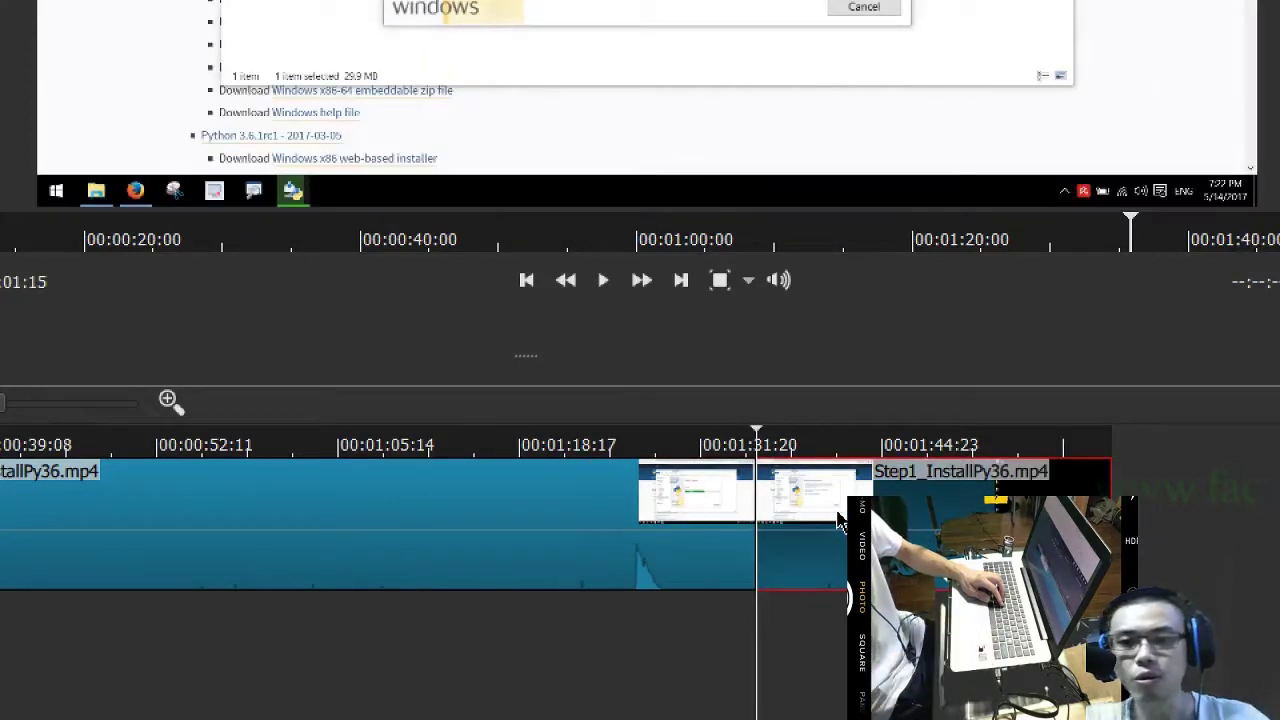
pyautogui.moveTo(721, 489); pyautogui.dragTo(763, 511)
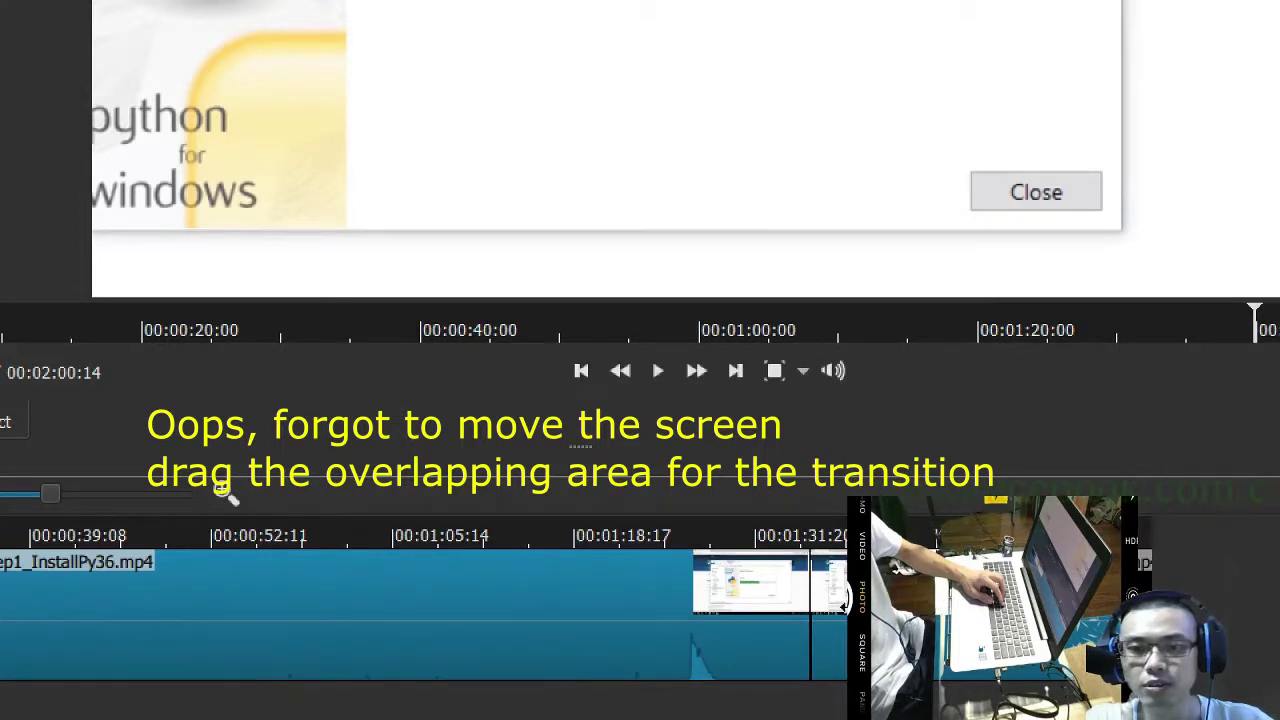
pyautogui.moveTo(835, 615); pyautogui.dragTo(858, 615)
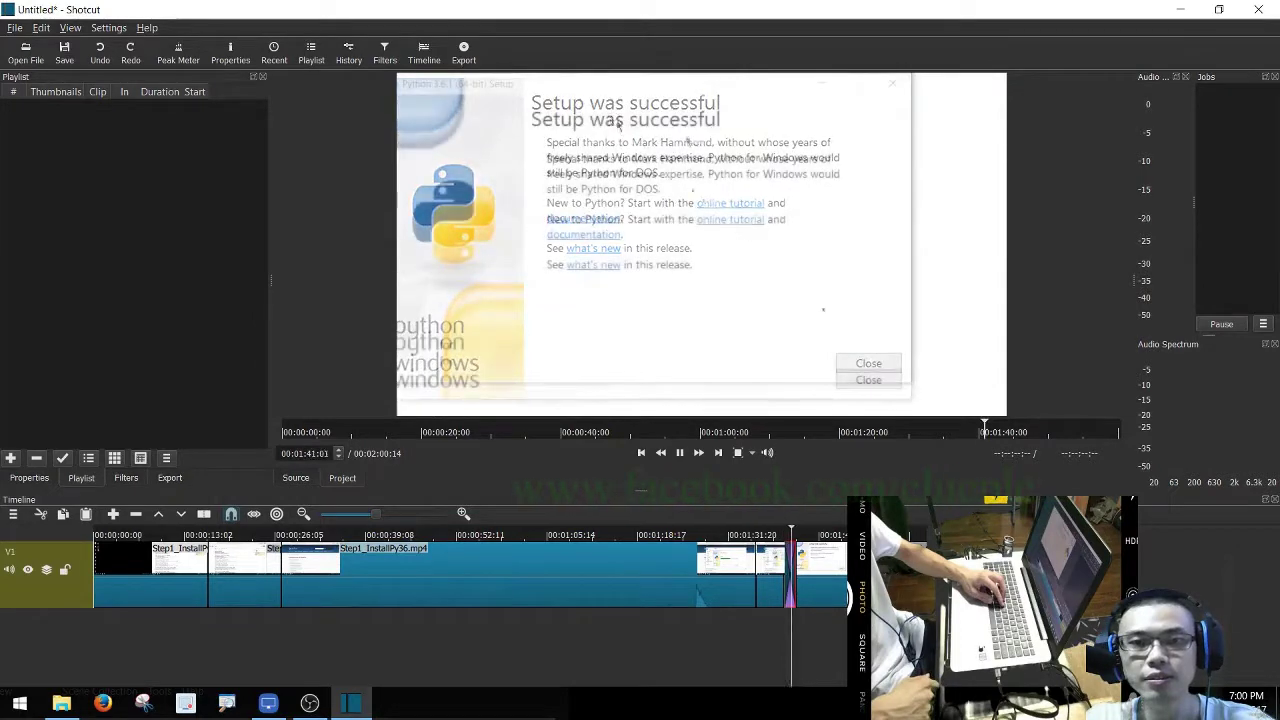
pyautogui.press('space')
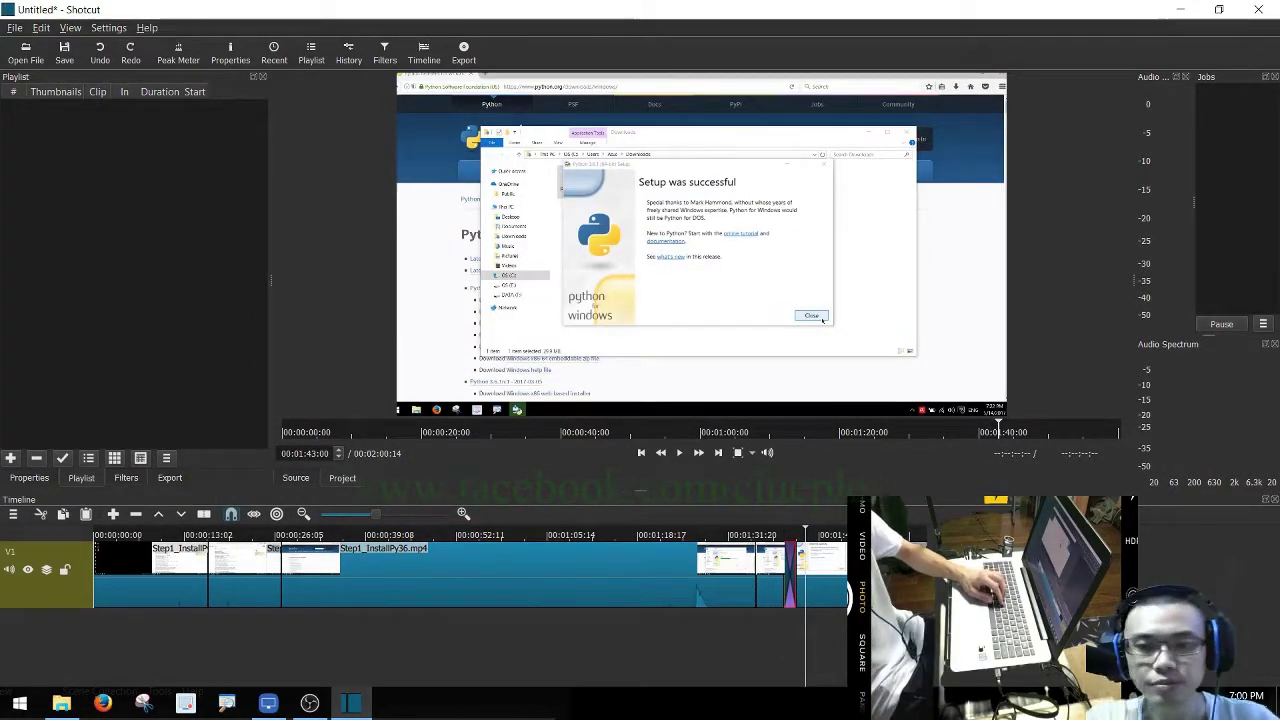
pyautogui.click(775, 535)
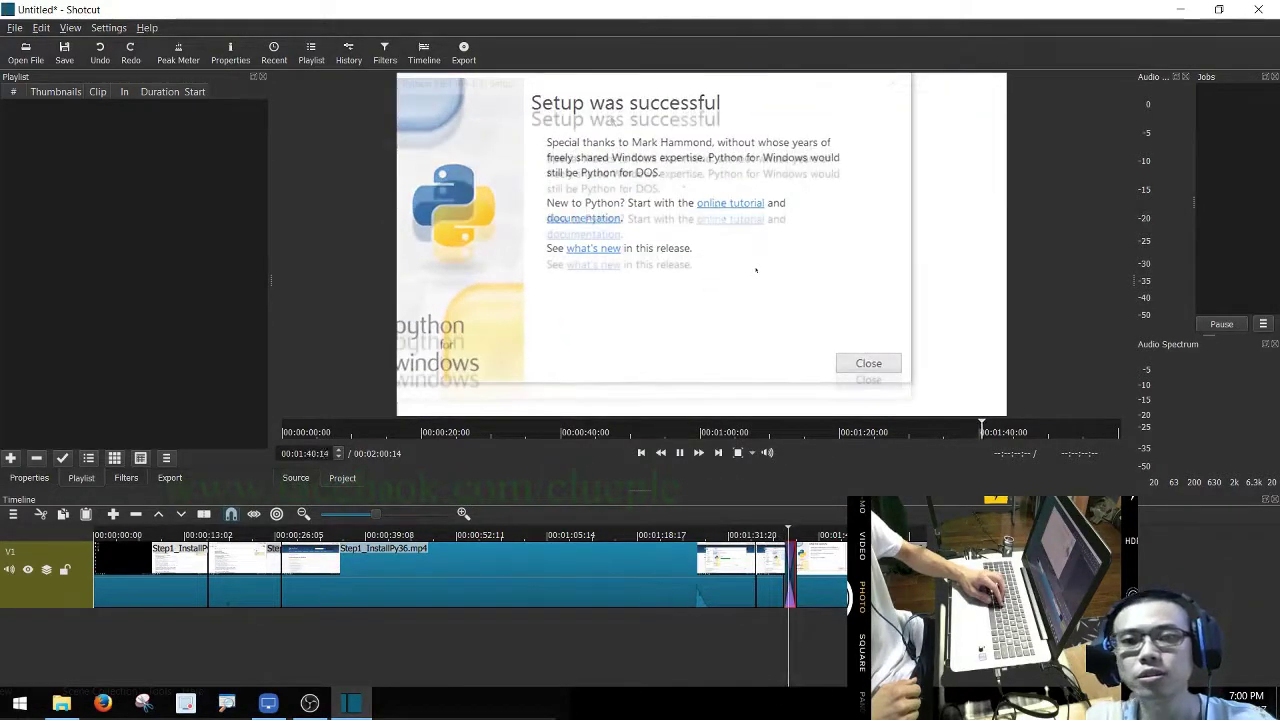
pyautogui.press('space')
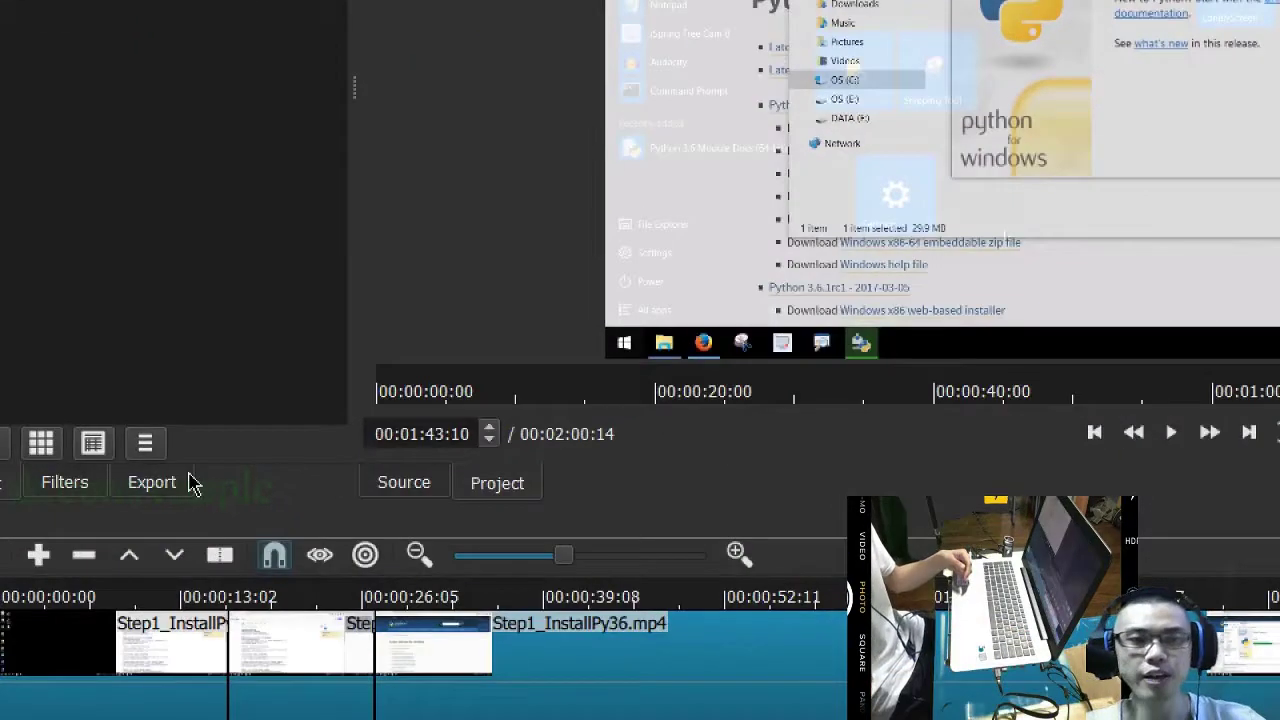
# Step: In the Export panel, review the Audio and Video settings and choose the MP4 format
pyautogui.click(190, 478)
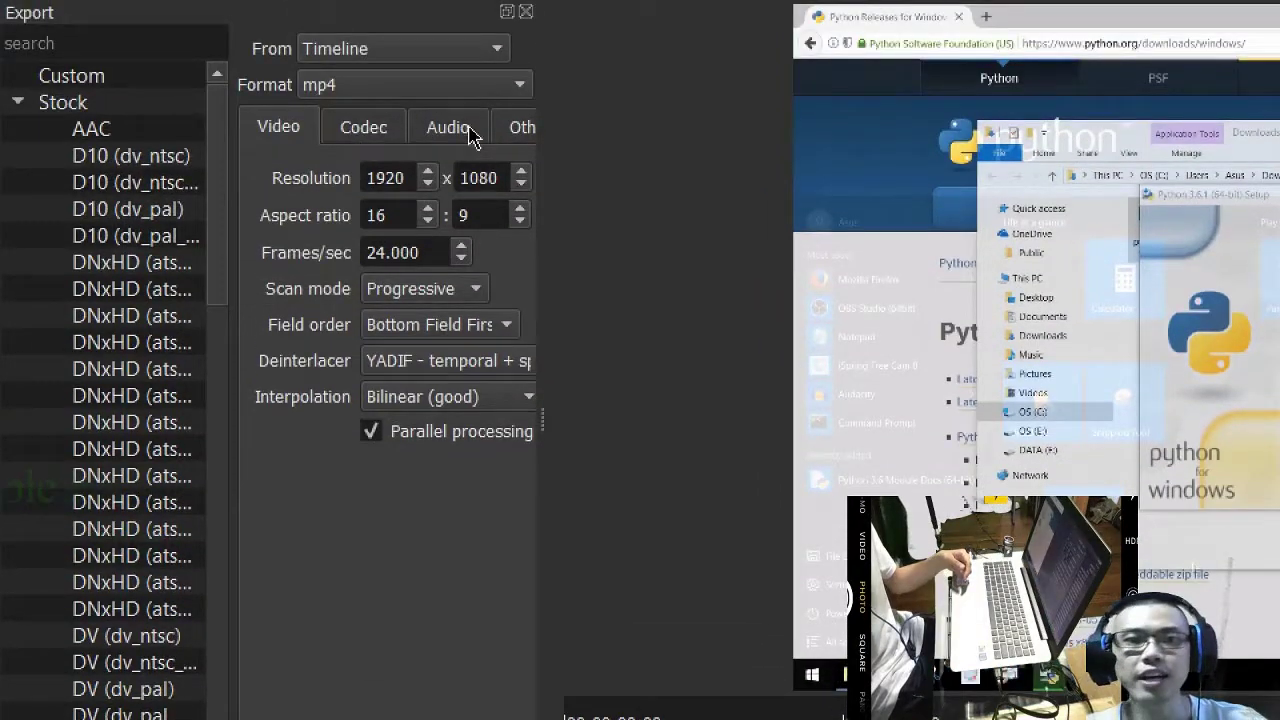
pyautogui.click(470, 135)
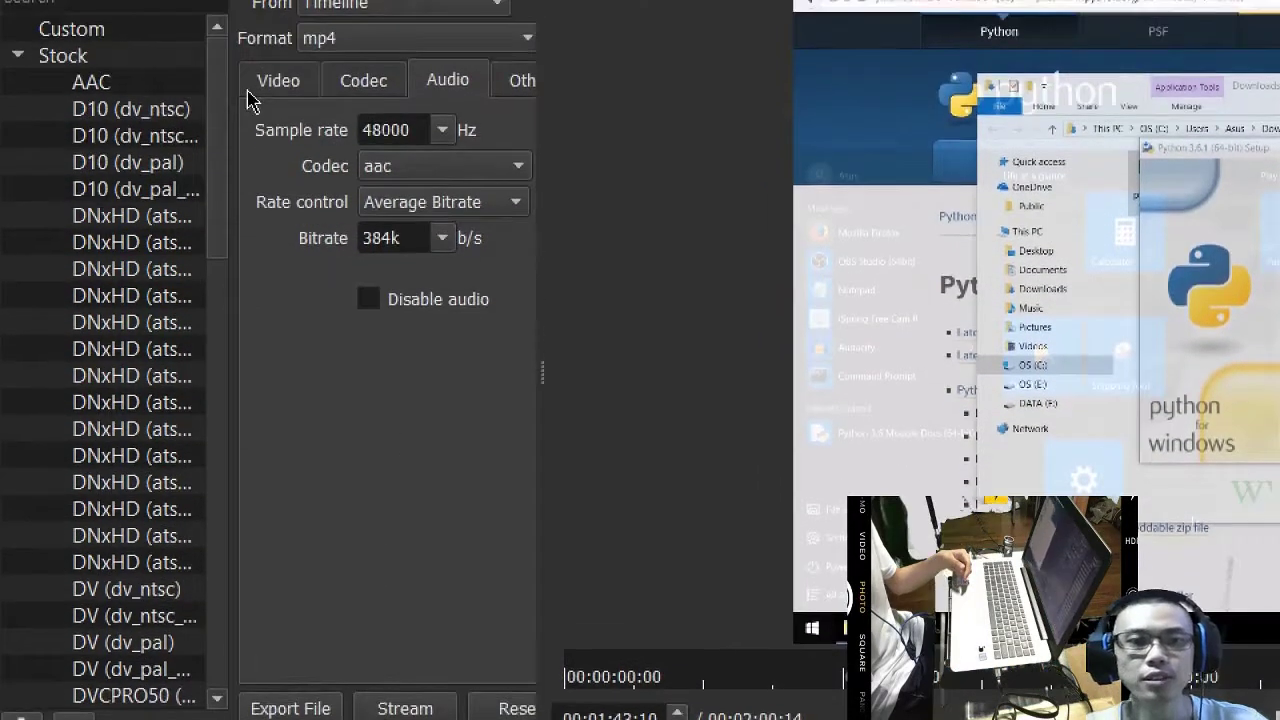
pyautogui.click(272, 82)
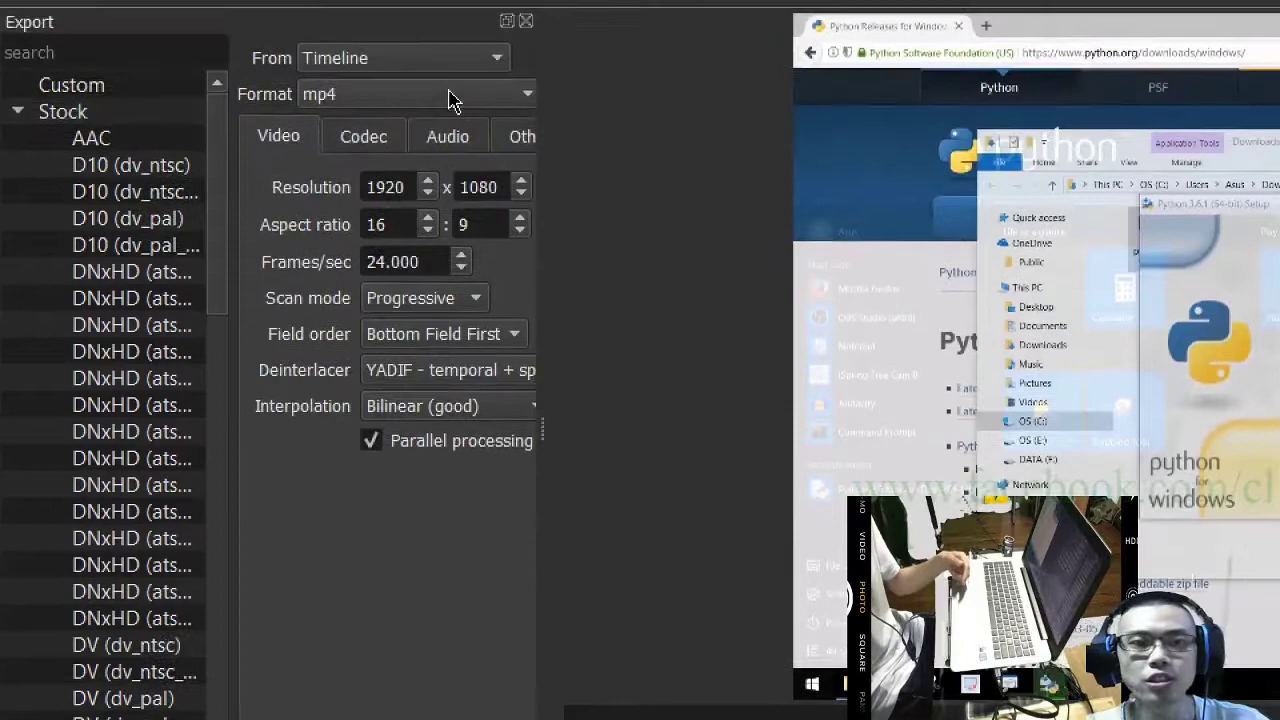
pyautogui.click(450, 97)
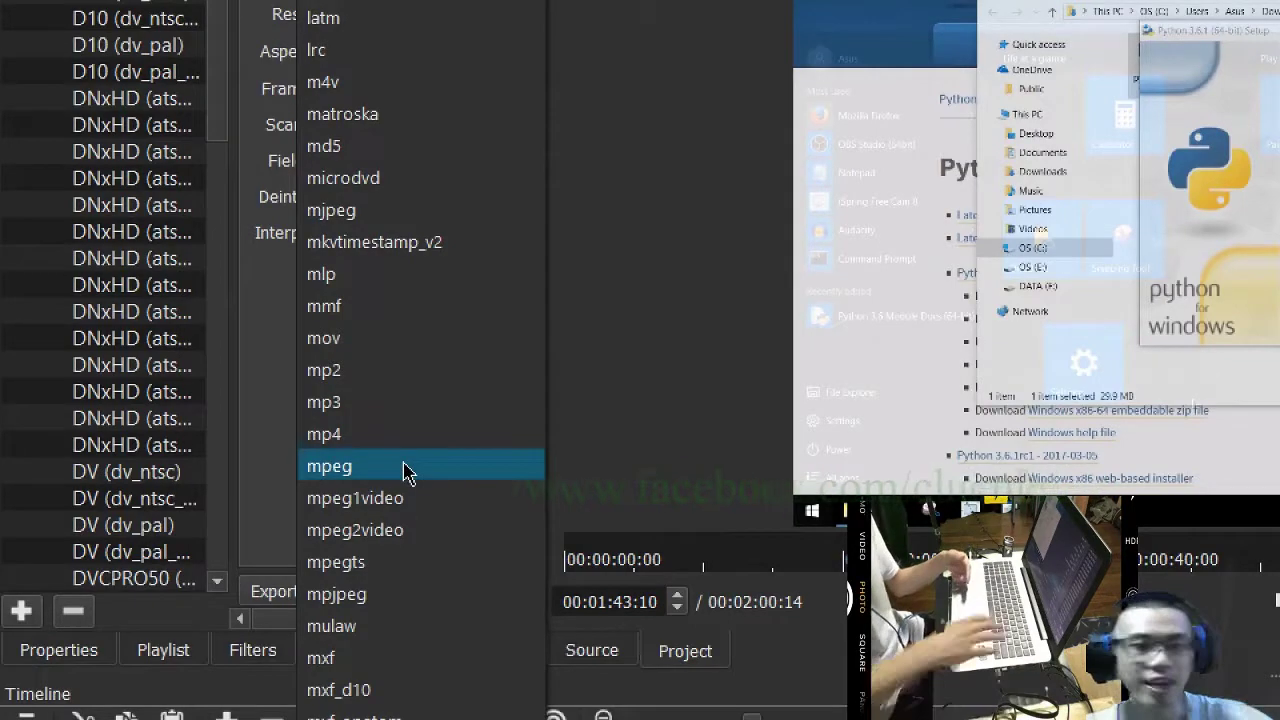
pyautogui.click(408, 470)
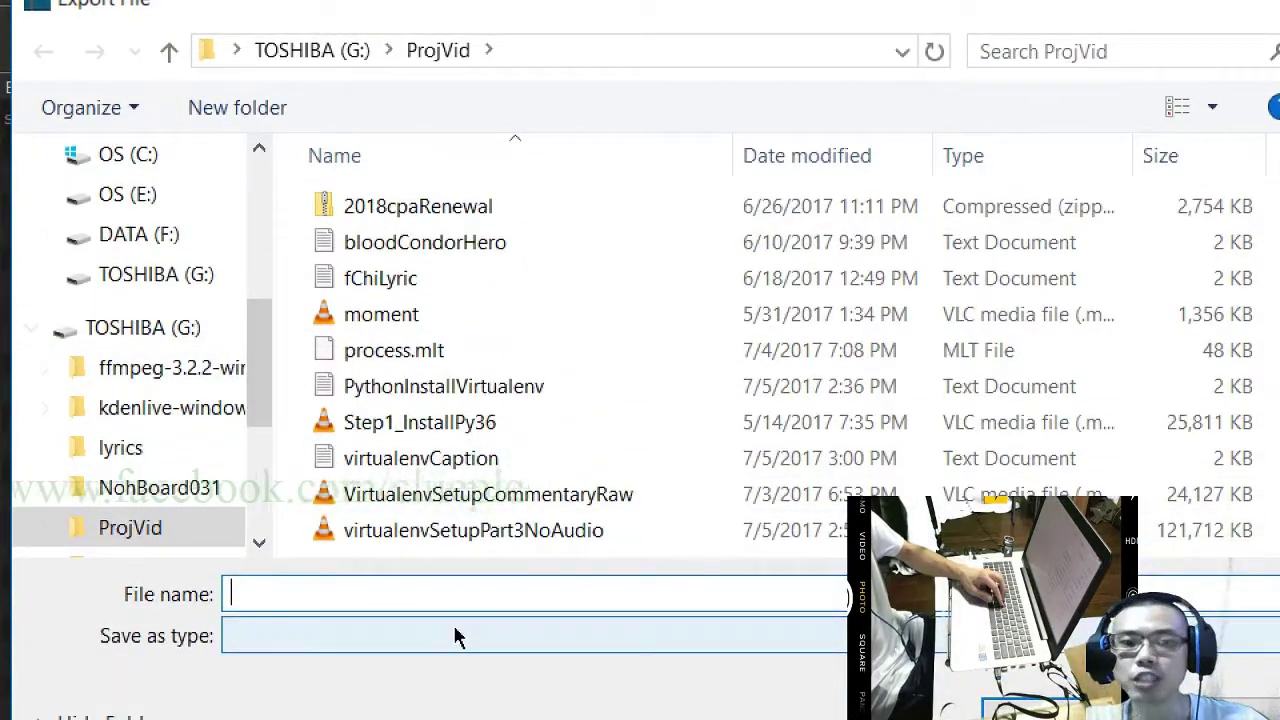
# Step: Enter edit1.mp4 as the export file name, then cancel the dialog
pyautogui.write('edit1')
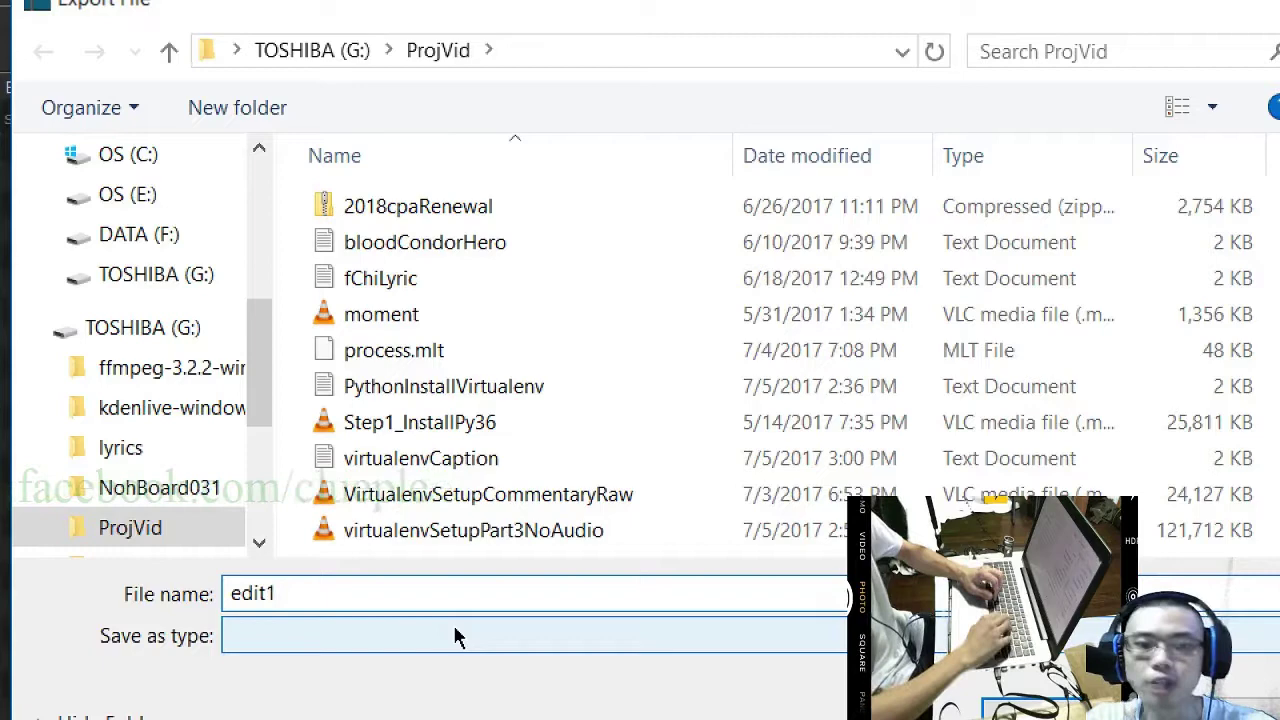
pyautogui.write('.mp4')
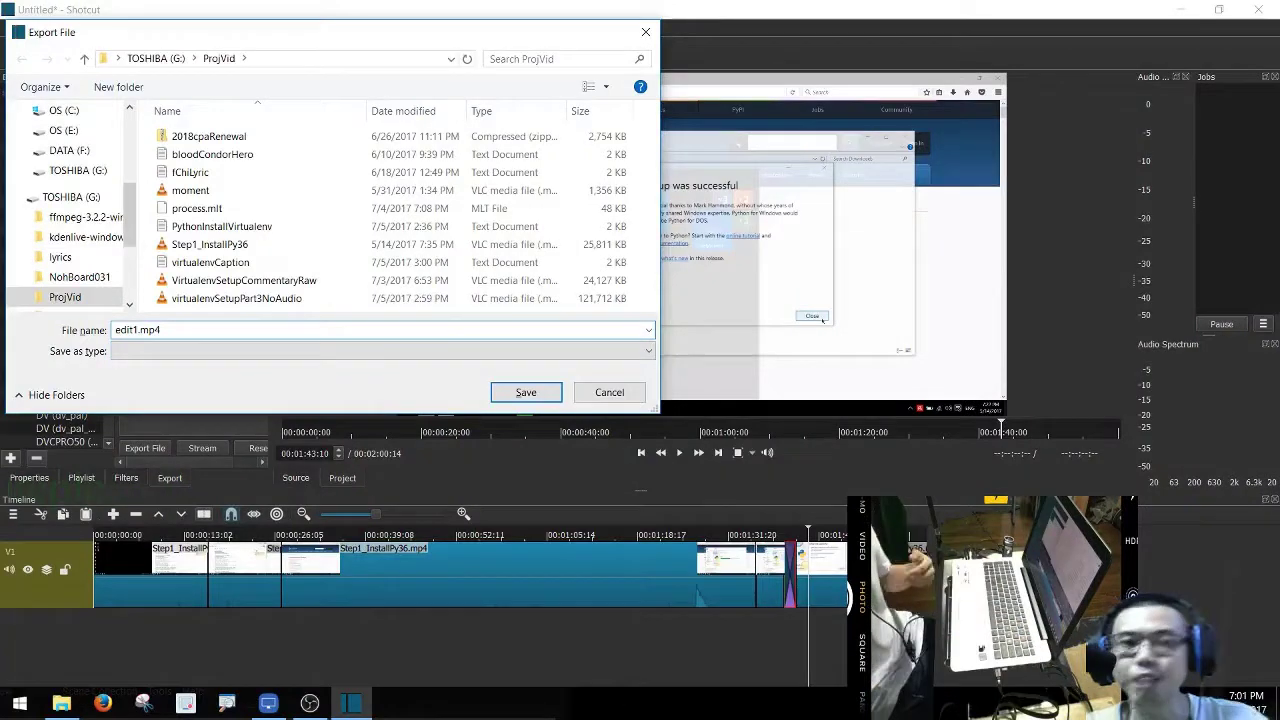
pyautogui.click(609, 392)
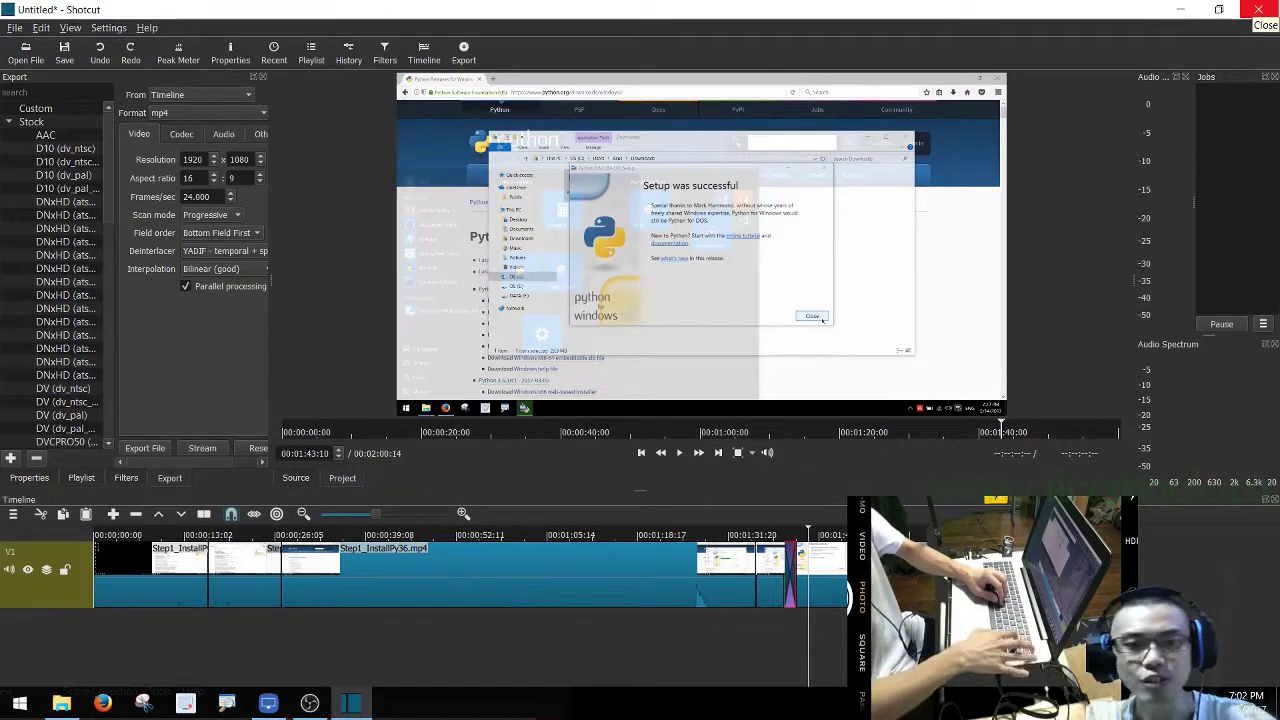
# Step: Quit Shotcut discarding unsaved changes, then close the Shotcut folder window
pyautogui.click(1257, 10)
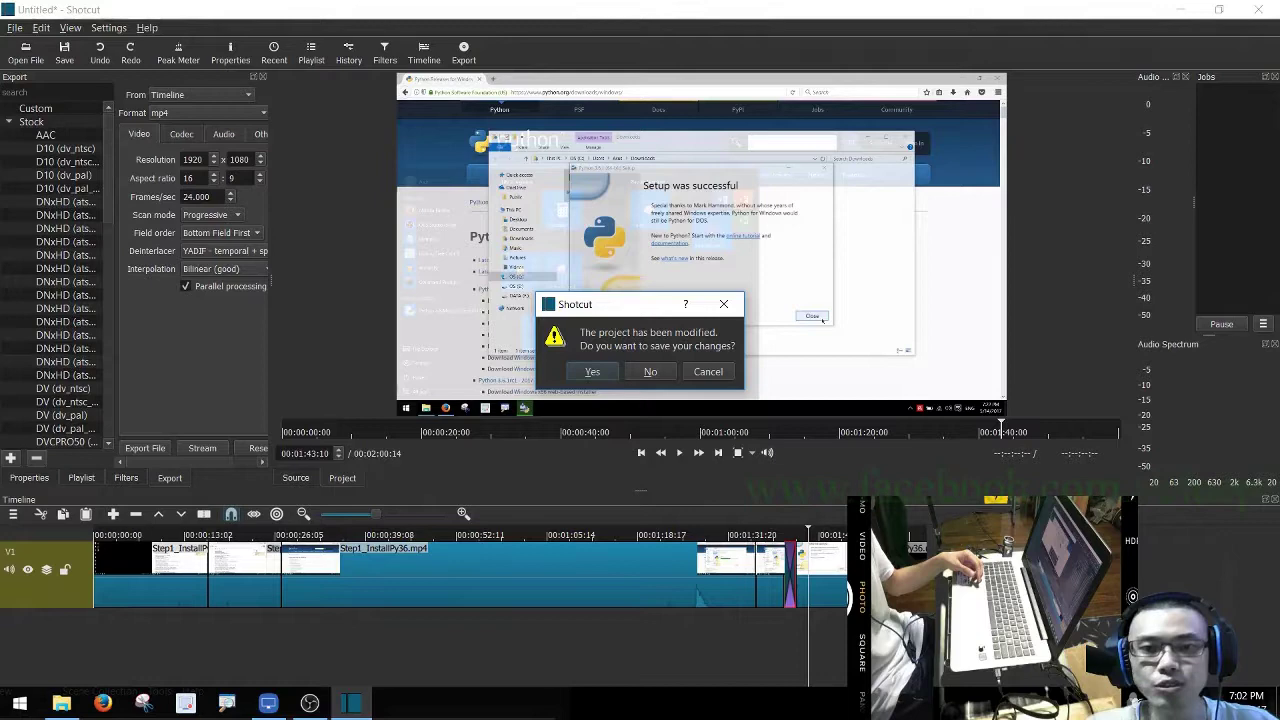
pyautogui.click(650, 371)
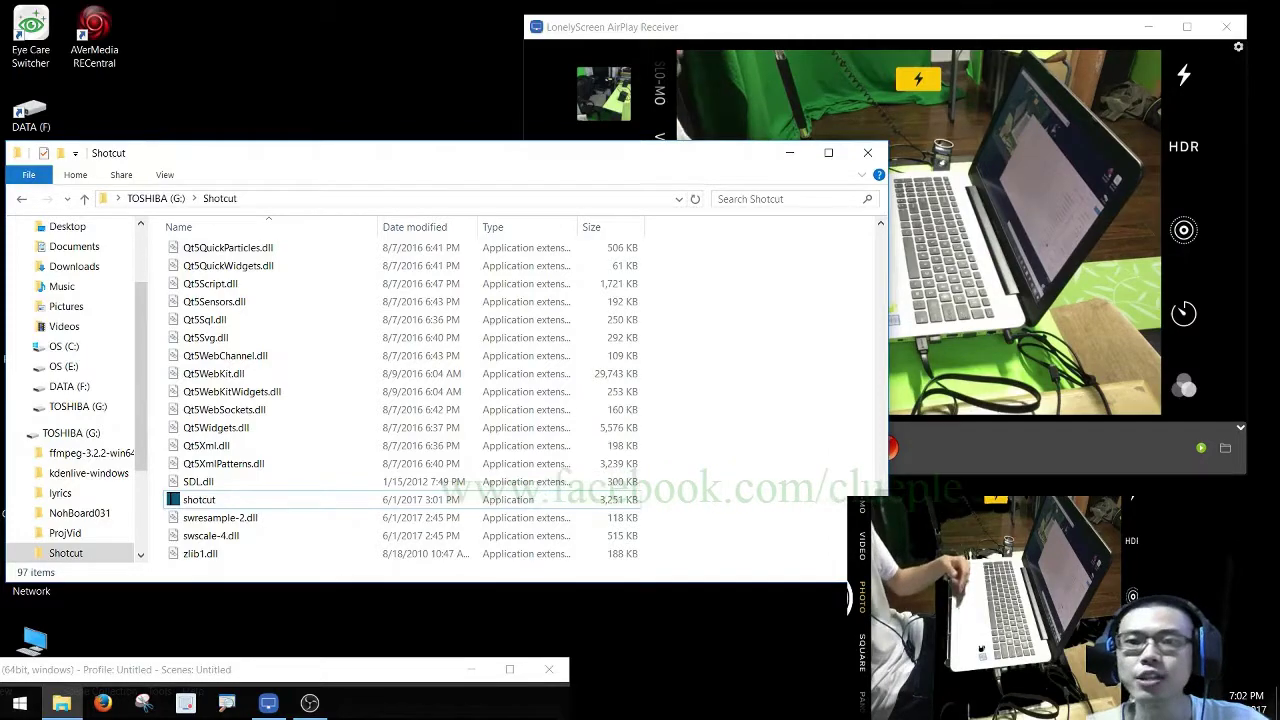
pyautogui.moveTo(622, 158); pyautogui.dragTo(606, 162)
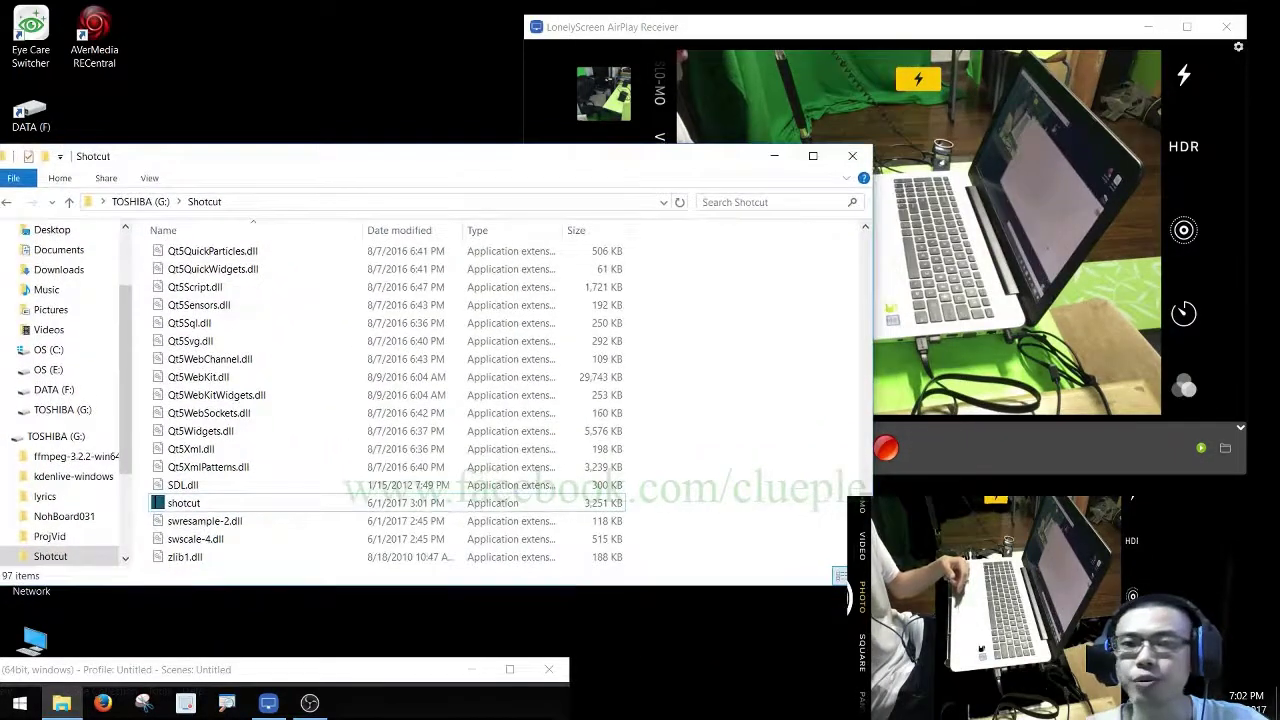
pyautogui.click(852, 156)
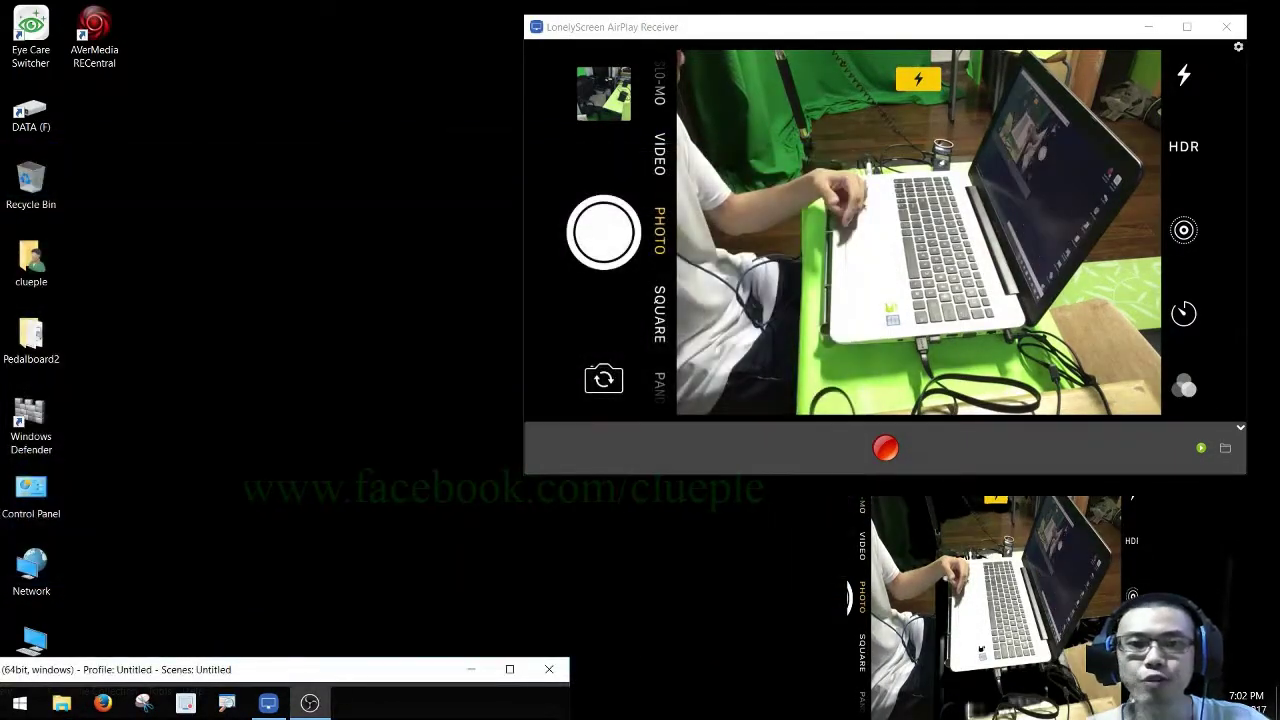